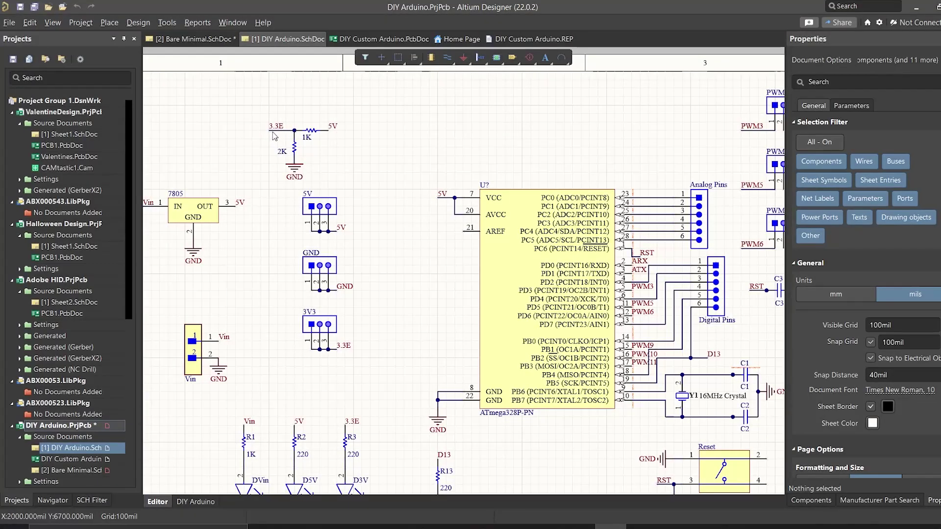
- Route traces on the DIY Arduino board, switching routing to the bottom copper layer
{"action": "scroll", "coordinate": [372, 238], "scroll_direction": "down", "scroll_amount": 3}
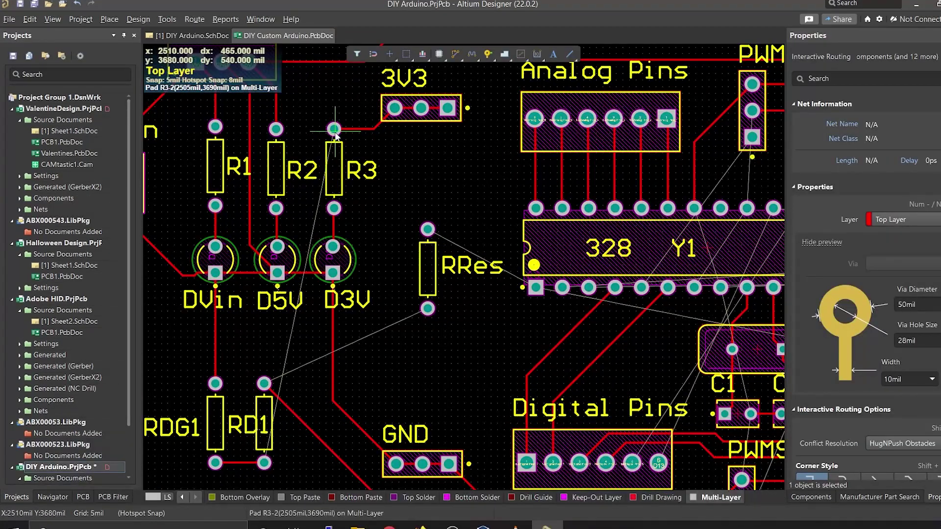
{"action": "key", "text": "KP_Multiply"}
{"action": "scroll", "coordinate": [346, 301], "scroll_direction": "down", "scroll_amount": 2, "text": "ctrl"}
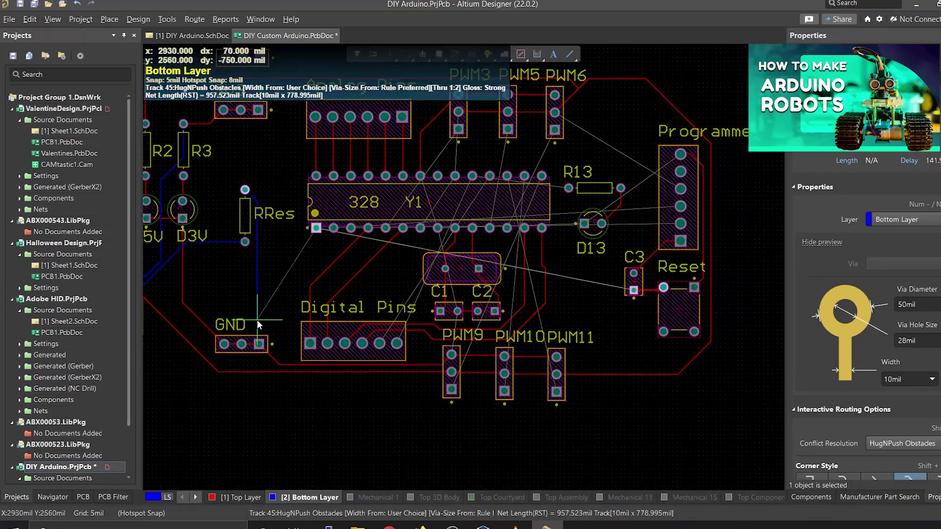
{"action": "scroll", "coordinate": [257, 236], "scroll_direction": "up", "scroll_amount": 3, "text": "ctrl"}
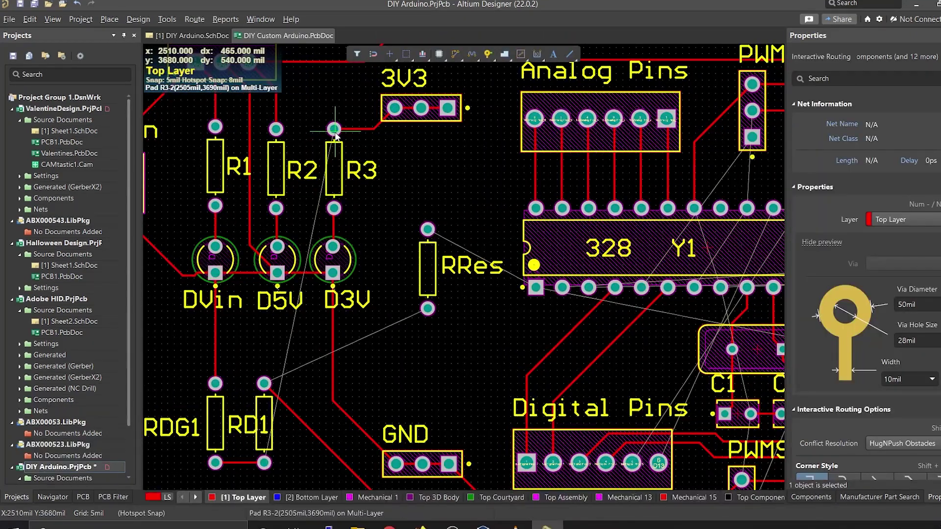
{"action": "key", "text": "KP_Multiply"}
{"action": "scroll", "coordinate": [427, 314], "scroll_direction": "down", "scroll_amount": 3, "text": "ctrl"}
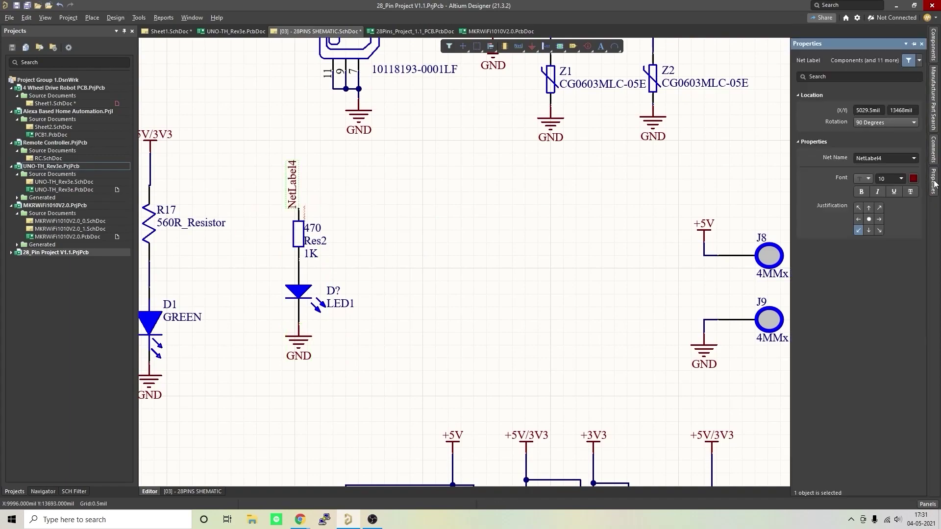
- Pick up the RPot potentiometer from the Components panel for placement on the board
{"action": "right_click", "coordinate": [833, 115]}
{"action": "left_click", "coordinate": [751, 120]}
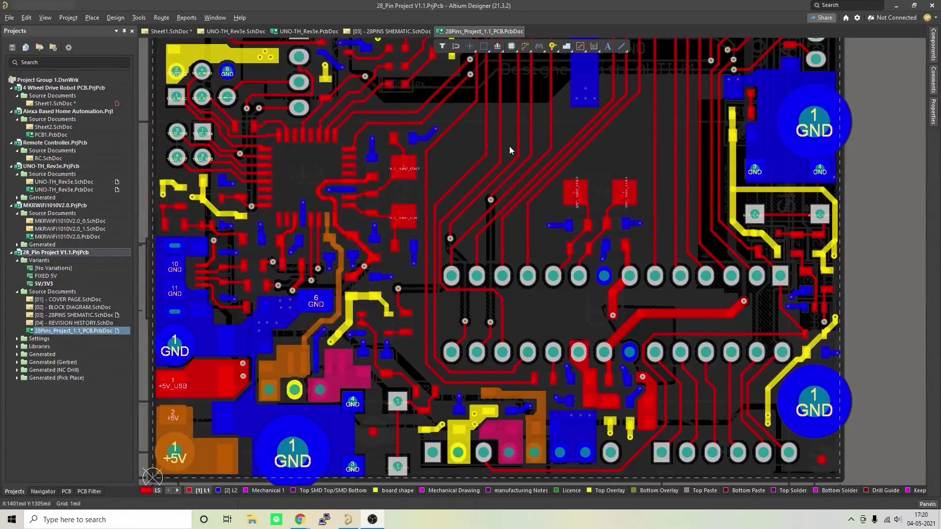
{"action": "right_click_drag", "start_coordinate": [509, 146], "coordinate": [517, 293]}
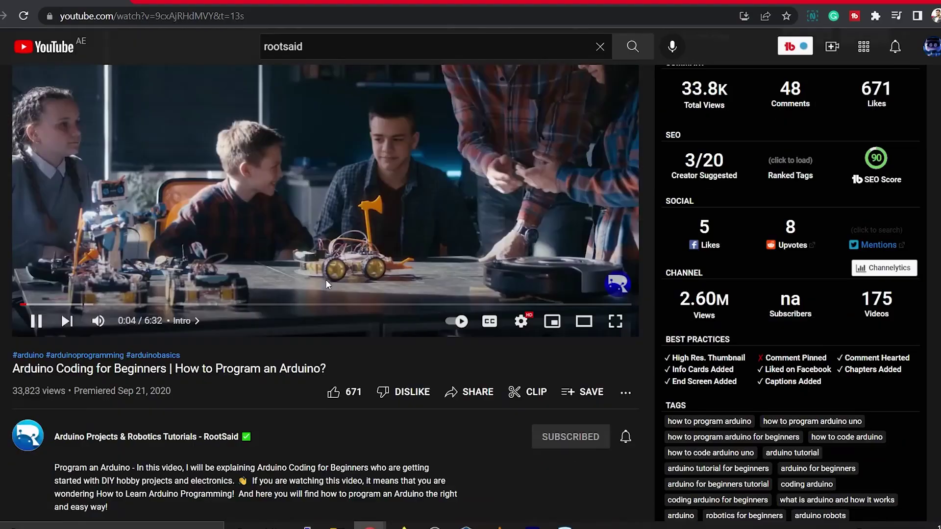
- Open the rootsaid.com/altium trial link, answer No, and pick the student school-project option
{"action": "scroll", "coordinate": [239, 326], "scroll_direction": "down", "scroll_amount": 5}
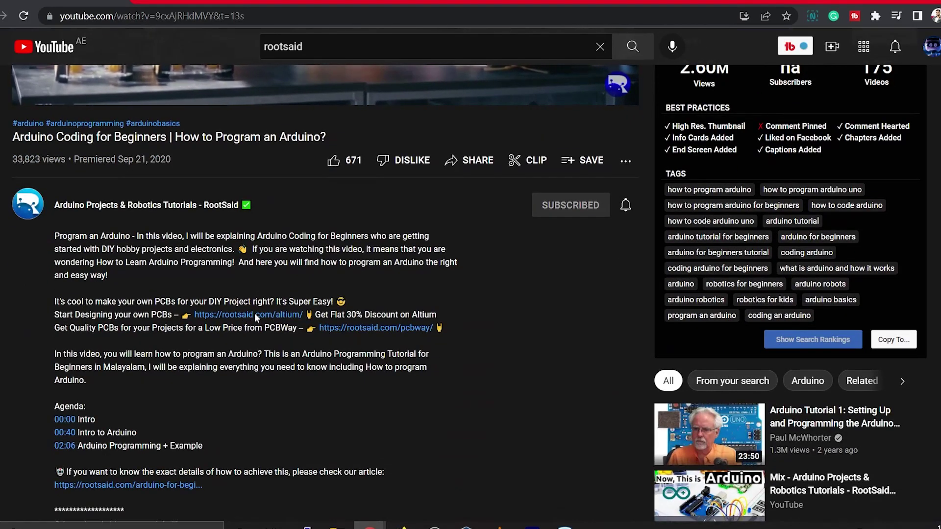
{"action": "left_click", "coordinate": [254, 314]}
{"action": "left_click", "coordinate": [471, 366]}
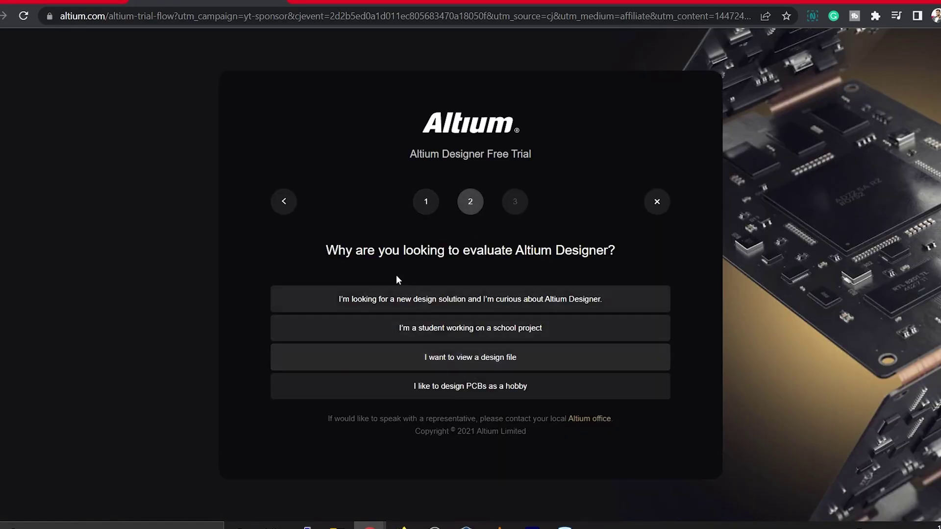
{"action": "left_click", "coordinate": [496, 329]}
{"action": "left_click_drag", "start_coordinate": [521, 231], "coordinate": [631, 232]}
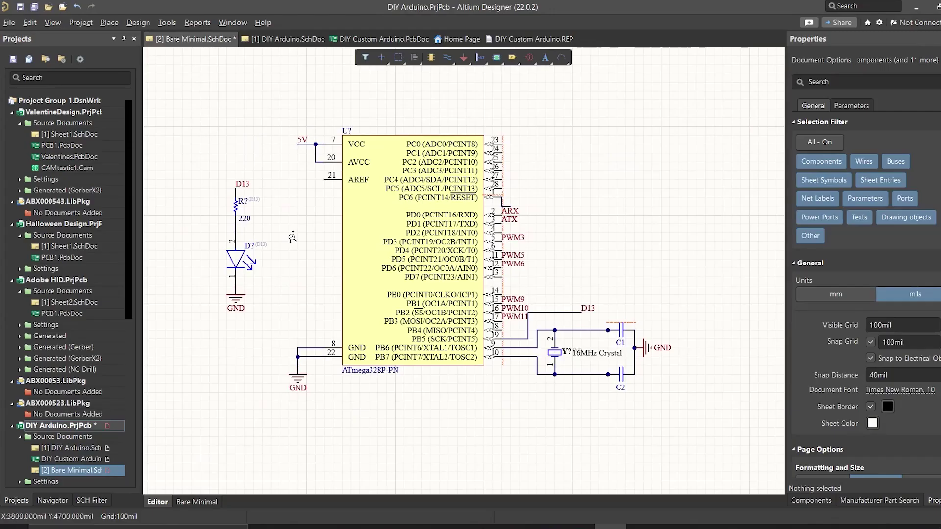
{"action": "scroll", "coordinate": [292, 237], "scroll_direction": "up", "scroll_amount": 3, "text": "ctrl"}
{"action": "right_click_drag", "start_coordinate": [309, 242], "coordinate": [284, 250]}
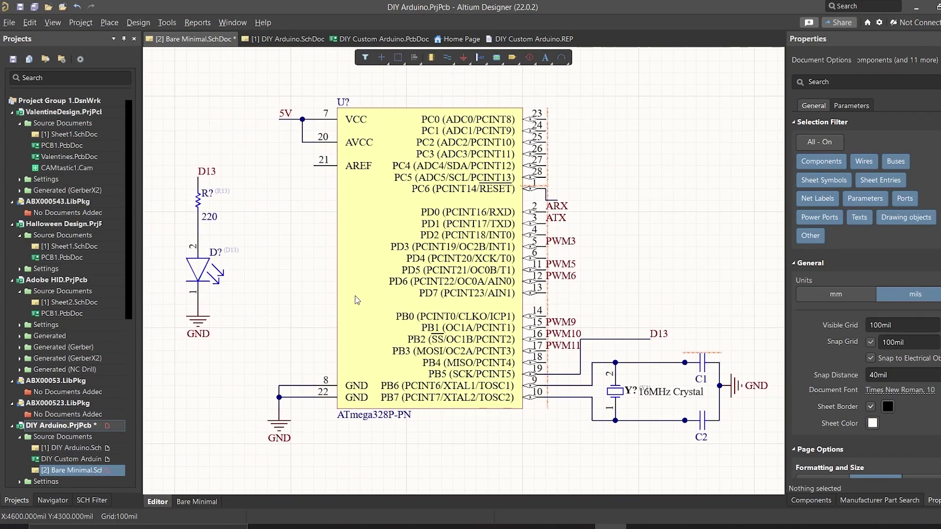
{"action": "left_click", "coordinate": [374, 229]}
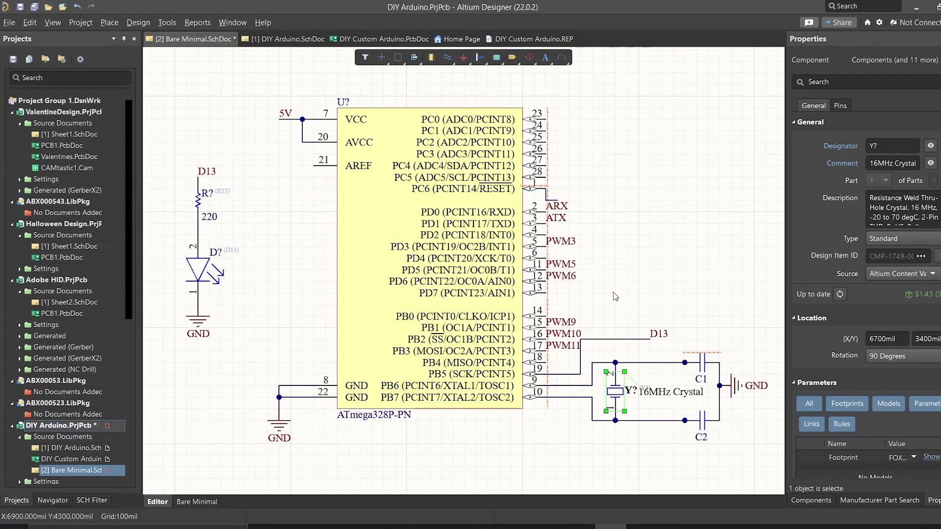
{"action": "left_click", "coordinate": [614, 292]}
{"action": "scroll", "coordinate": [603, 294], "scroll_direction": "down", "scroll_amount": 2, "text": "ctrl"}
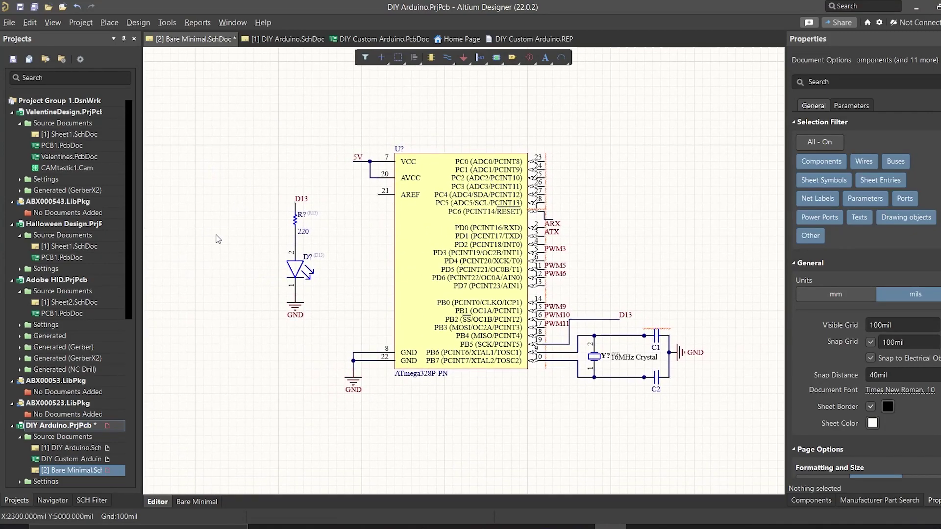
- Switch to the DIY Arduino.SchDoc sheet and pan across its ATmega328P circuit and right-side headers
{"action": "left_click", "coordinate": [278, 39]}
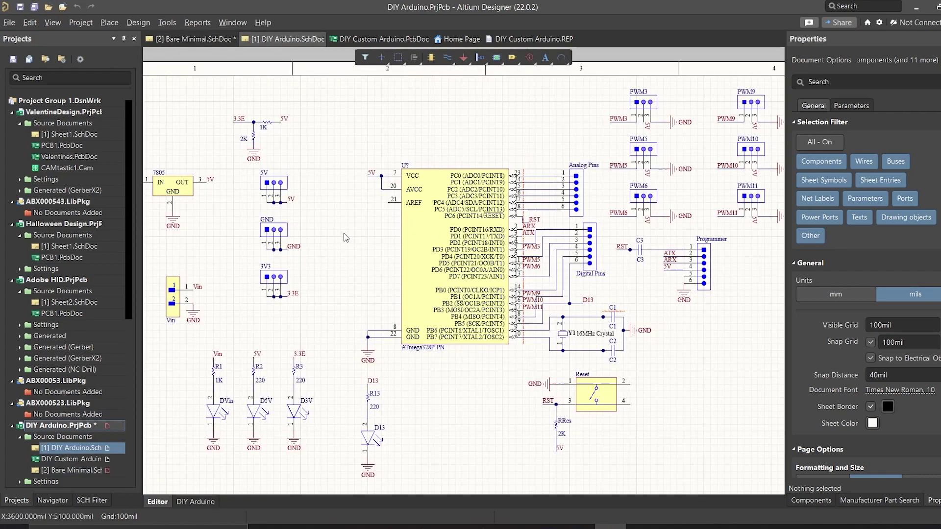
{"action": "scroll", "coordinate": [346, 238], "scroll_direction": "down", "scroll_amount": 2, "text": "ctrl"}
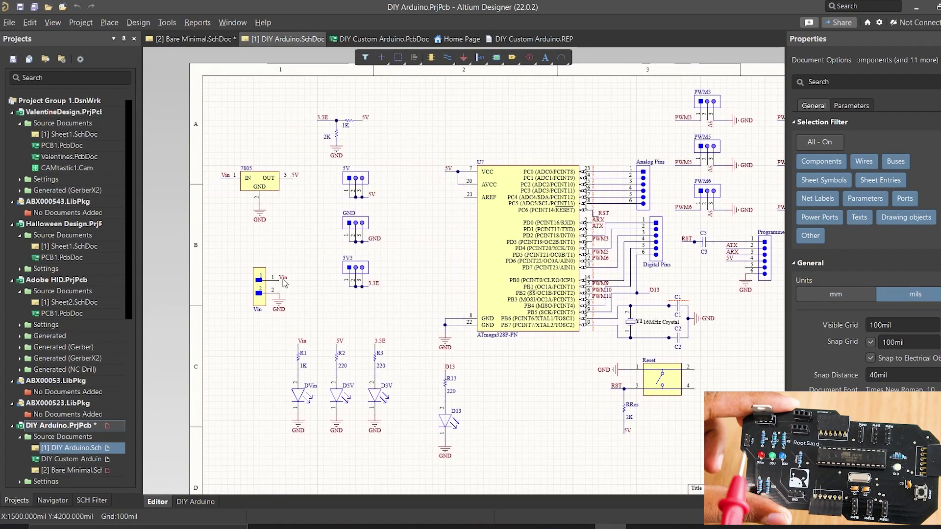
{"action": "scroll", "coordinate": [285, 287], "scroll_direction": "up", "scroll_amount": 2, "text": "ctrl"}
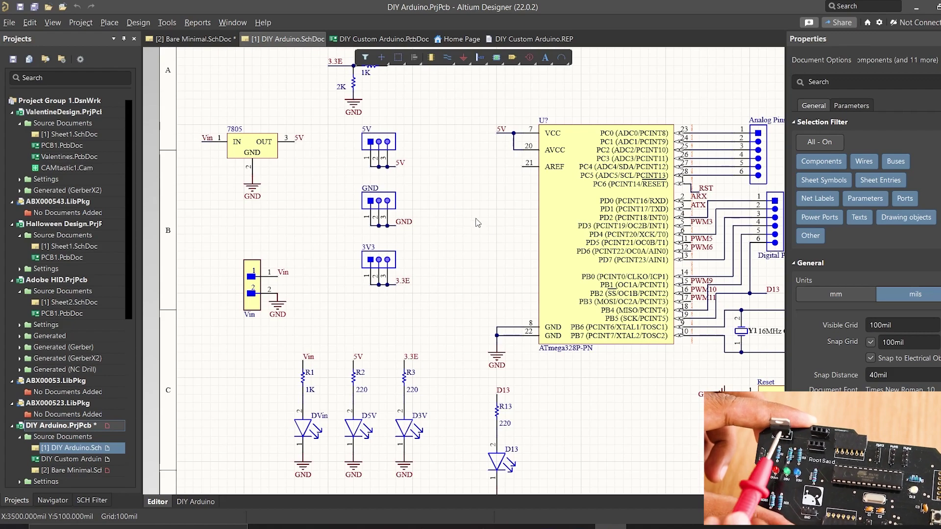
{"action": "right_click_drag", "start_coordinate": [511, 122], "coordinate": [418, 136]}
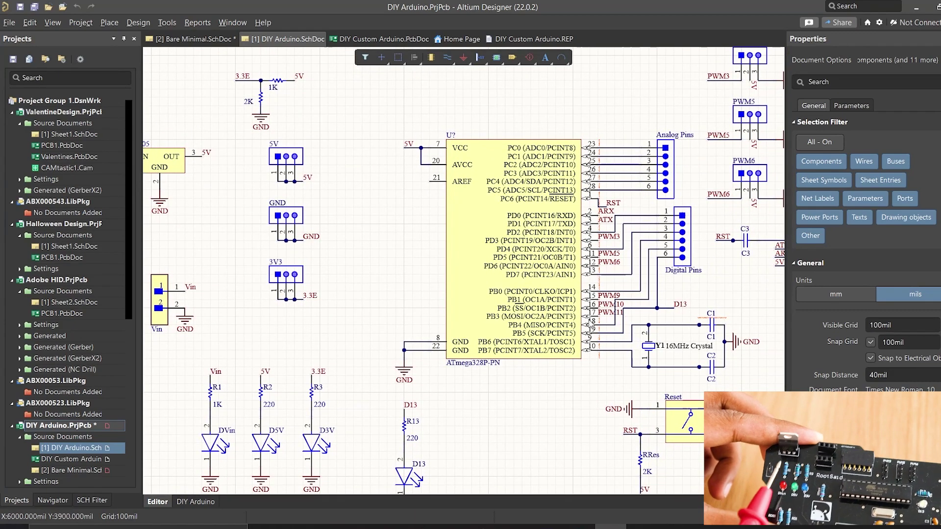
{"action": "right_click_drag", "start_coordinate": [379, 172], "coordinate": [392, 203]}
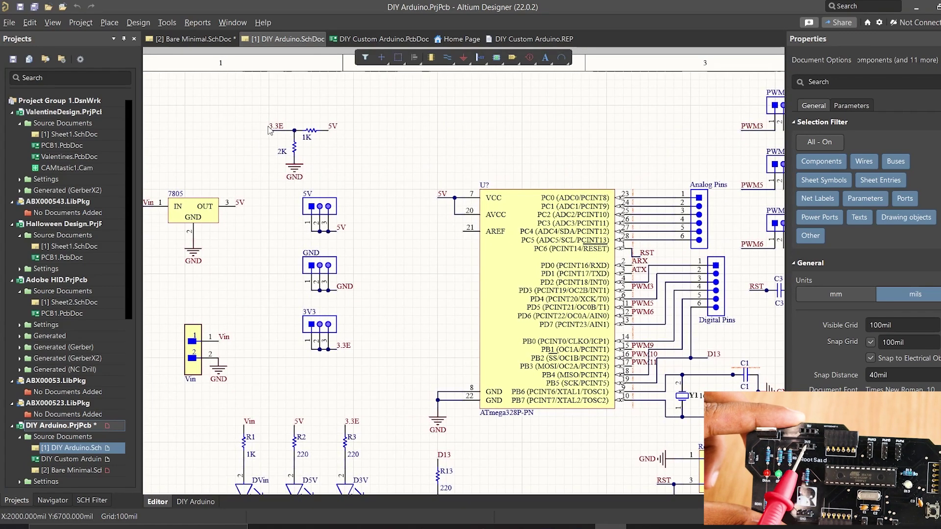
{"action": "scroll", "coordinate": [451, 268], "scroll_direction": "down", "scroll_amount": 3}
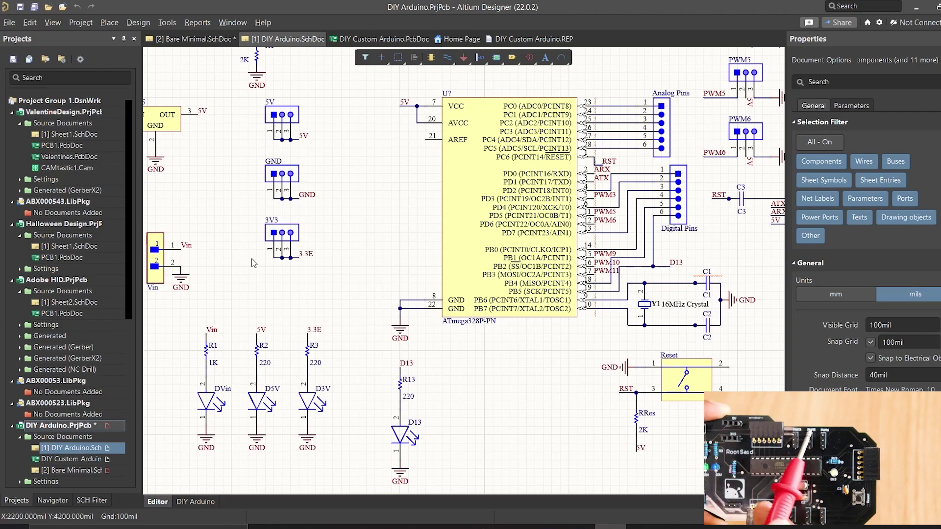
{"action": "right_click_drag", "start_coordinate": [625, 294], "coordinate": [398, 389]}
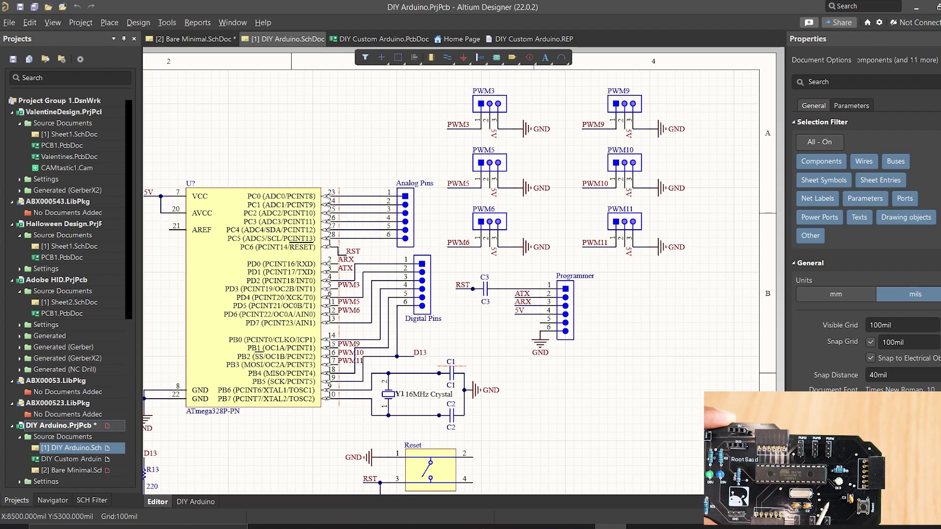
{"action": "scroll", "coordinate": [522, 252], "scroll_direction": "down", "scroll_amount": 2, "text": "ctrl"}
{"action": "right_click_drag", "start_coordinate": [507, 274], "coordinate": [592, 179]}
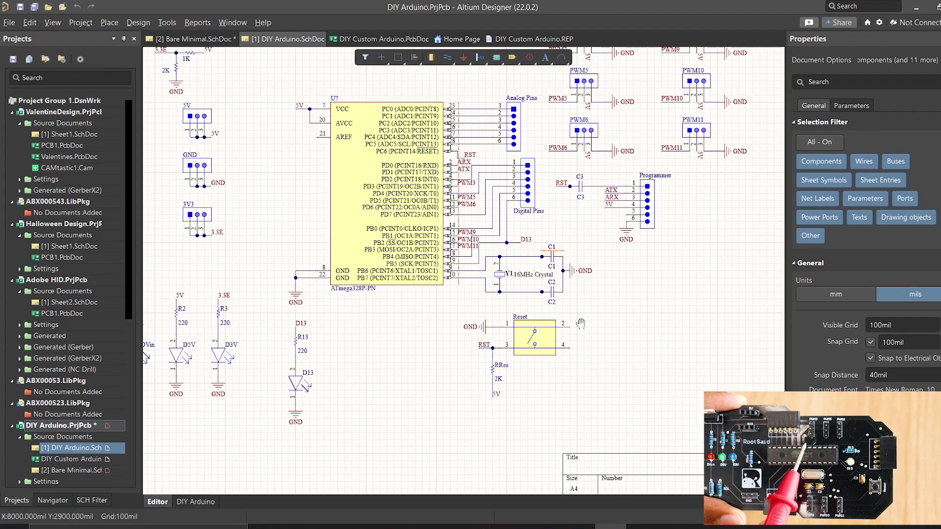
{"action": "right_click_drag", "start_coordinate": [502, 317], "coordinate": [611, 293]}
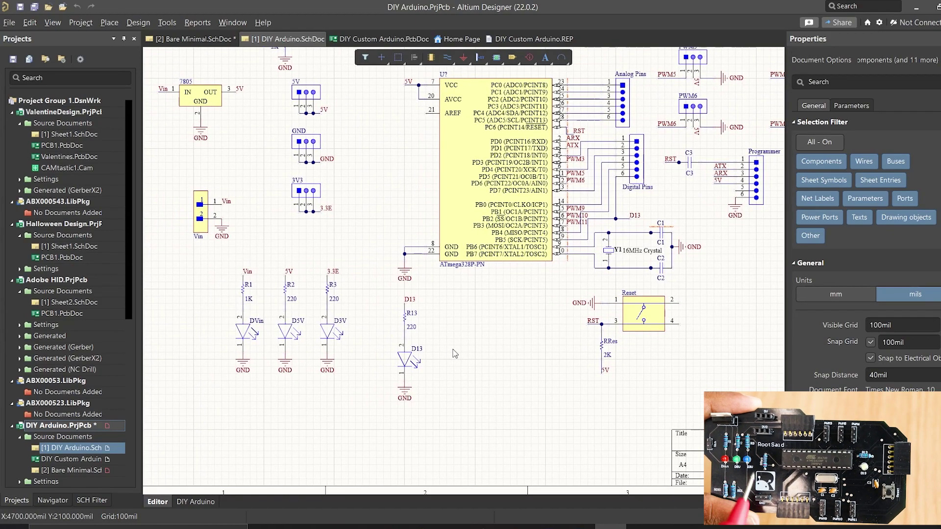
{"action": "right_click_drag", "start_coordinate": [455, 353], "coordinate": [412, 355]}
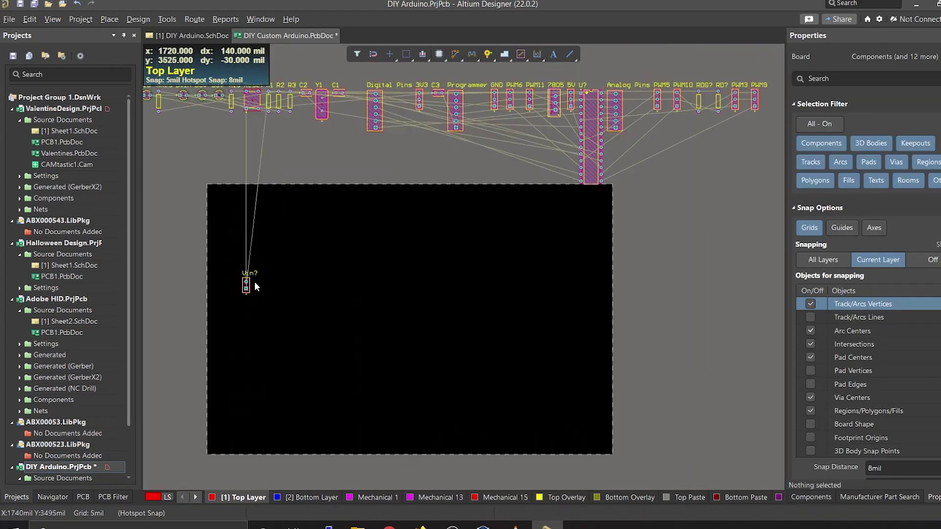
- Move the Digital Pins header, 3V3 header, connector and resistor footprints into place on the board
{"action": "left_click_drag", "start_coordinate": [255, 282], "coordinate": [381, 225]}
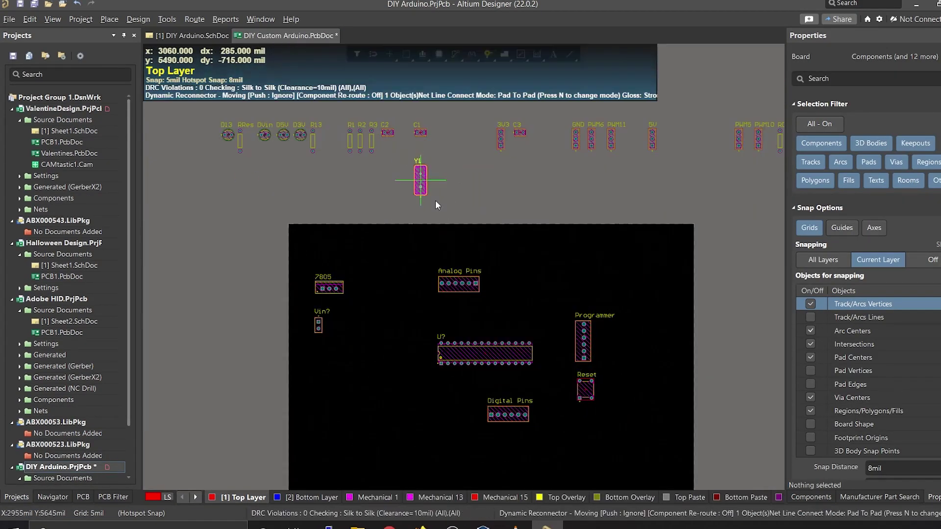
{"action": "left_click_drag", "start_coordinate": [435, 200], "coordinate": [360, 332]}
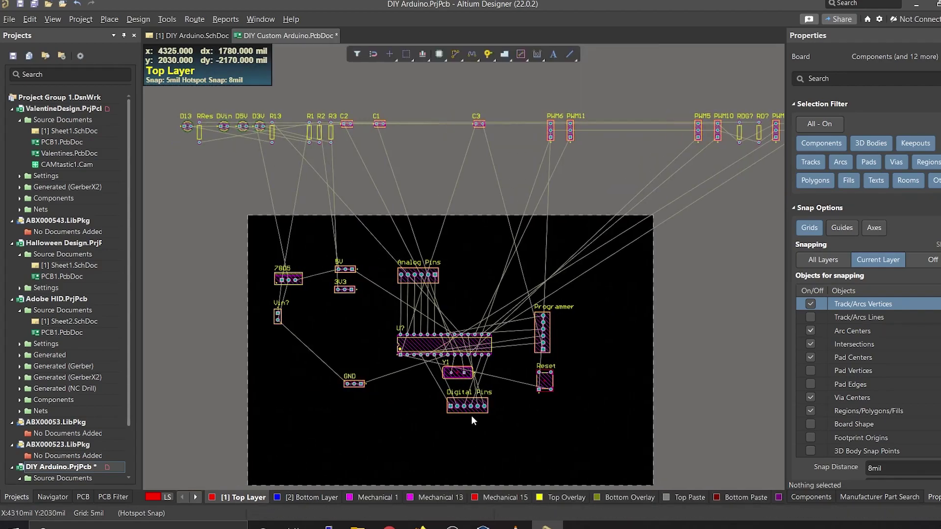
{"action": "left_click_drag", "start_coordinate": [471, 416], "coordinate": [407, 381]}
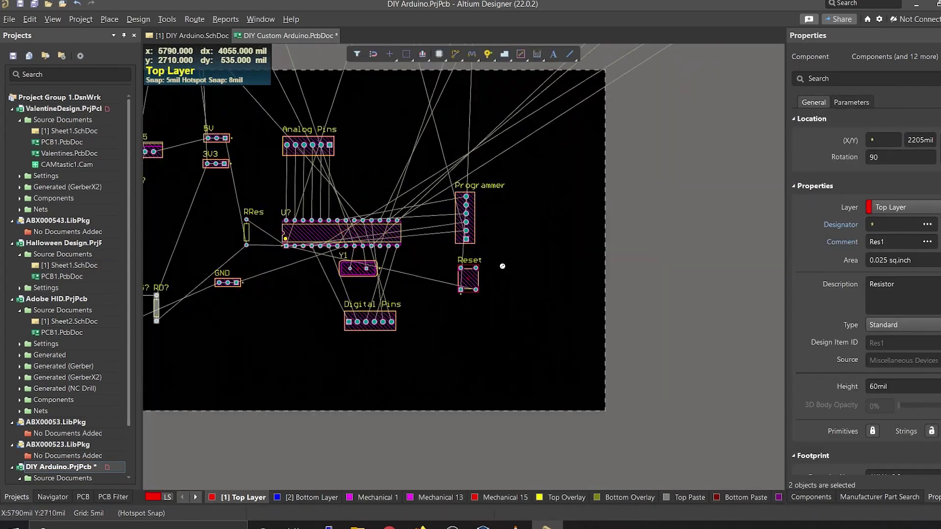
{"action": "left_click_drag", "start_coordinate": [338, 294], "coordinate": [358, 308]}
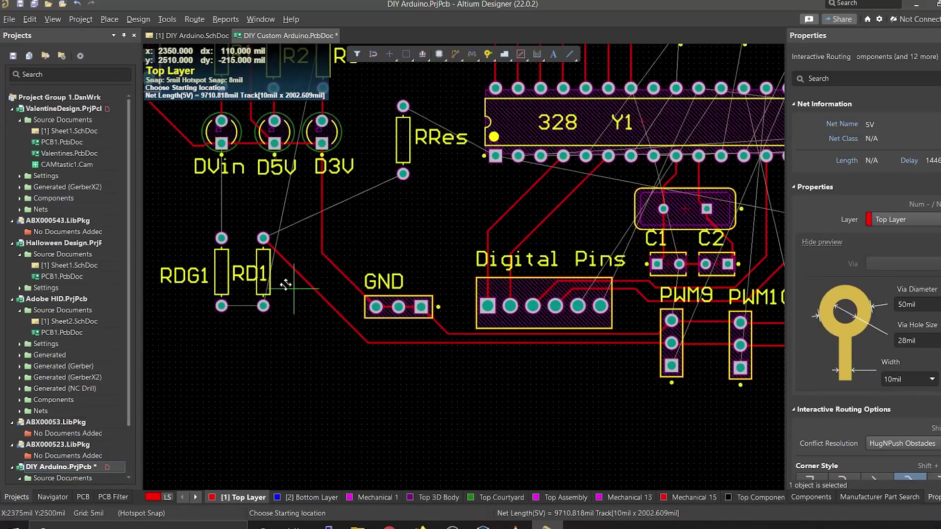
- Route the 3.3V track from R3 on the bottom copper layer
{"action": "scroll", "coordinate": [310, 281], "scroll_direction": "up", "scroll_amount": 3, "text": "ctrl"}
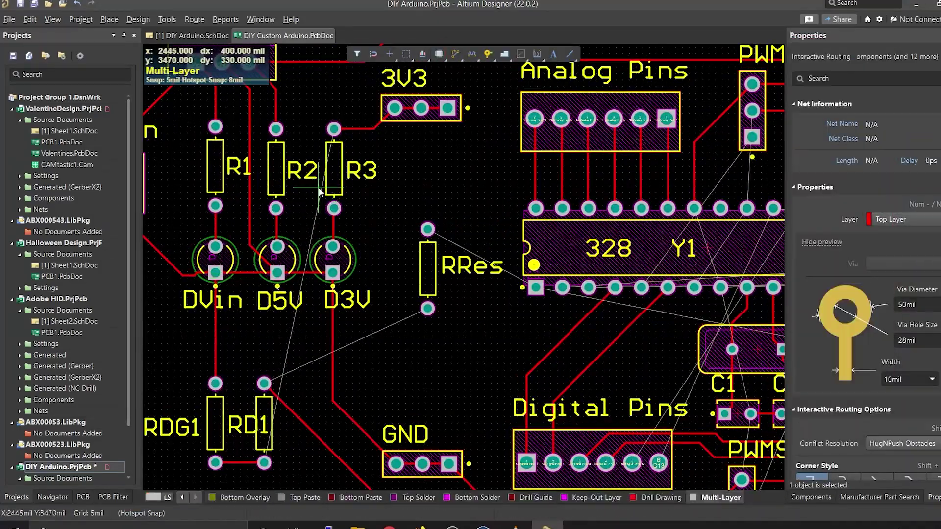
{"action": "key", "text": "KP_Add"}
{"action": "left_click", "coordinate": [334, 128]}
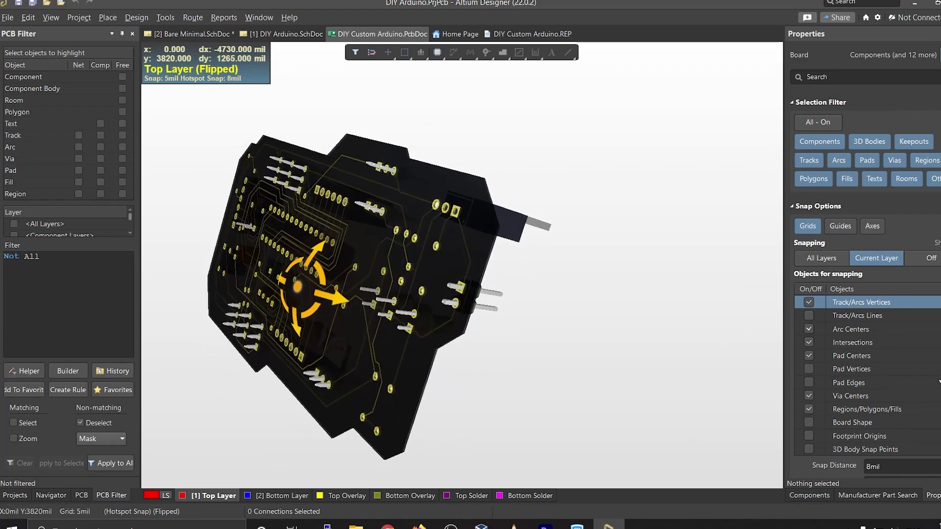
- Flip the 3D board to its top side and orbit it to a steeper angle
{"action": "key", "text": "v"}
{"action": "key", "text": "b"}
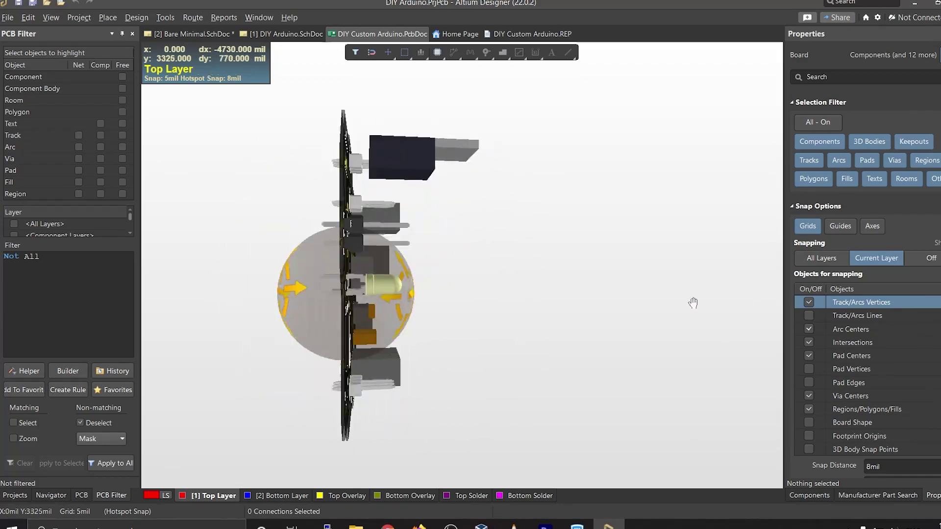
{"action": "right_click_drag", "start_coordinate": [394, 304], "coordinate": [235, 333], "text": "shift"}
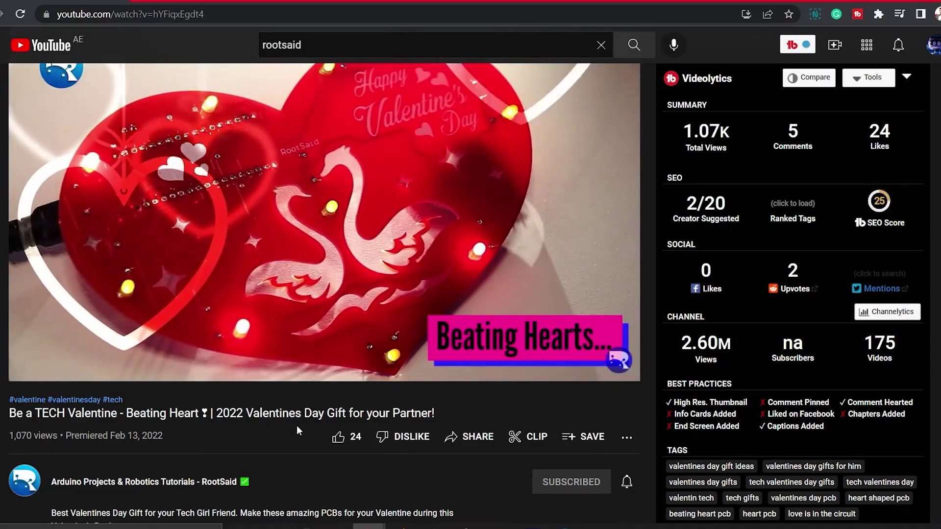
- Open the PCBWay link from the video description
{"action": "scroll", "coordinate": [297, 427], "scroll_direction": "down", "scroll_amount": 5}
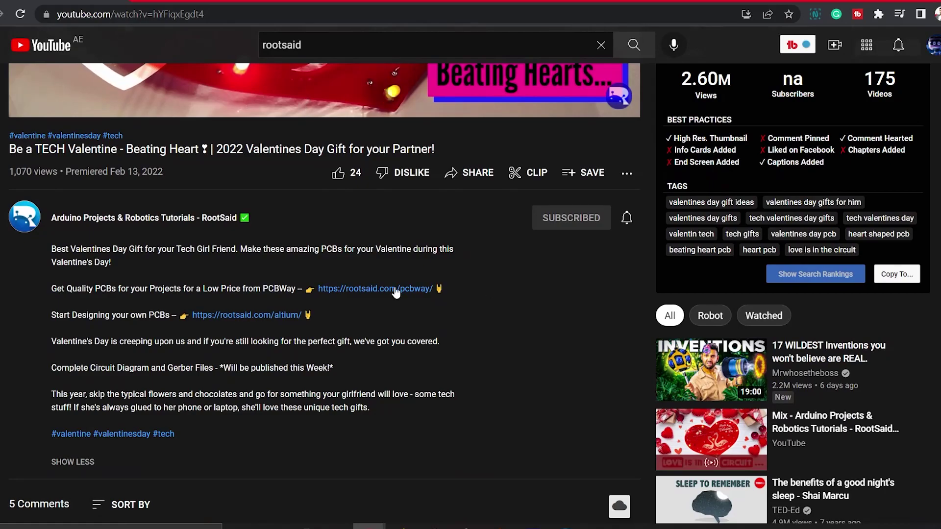
{"action": "left_click", "coordinate": [374, 290]}
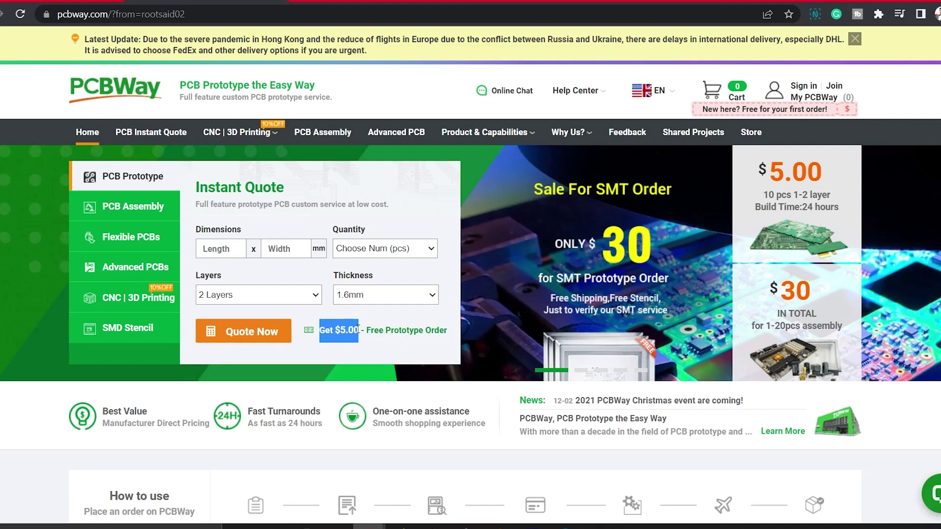
- Request an instant quote for five 104×58 mm two-layer boards
{"action": "left_click", "coordinate": [319, 335]}
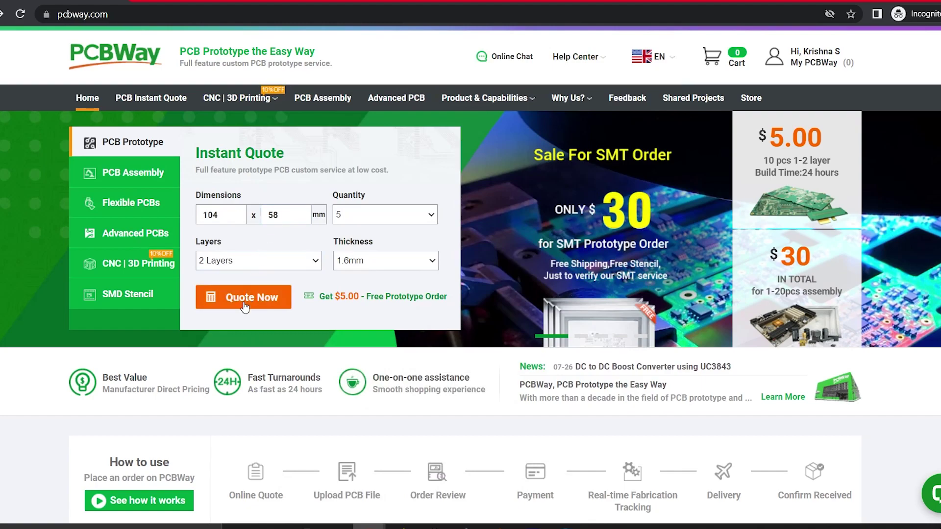
{"action": "left_click", "coordinate": [245, 305]}
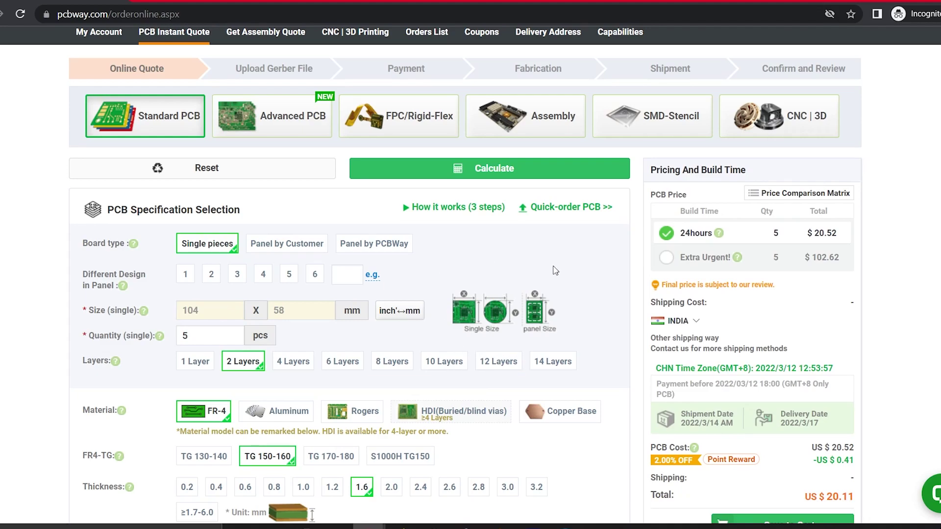
{"action": "scroll", "coordinate": [561, 396], "scroll_direction": "down", "scroll_amount": 6}
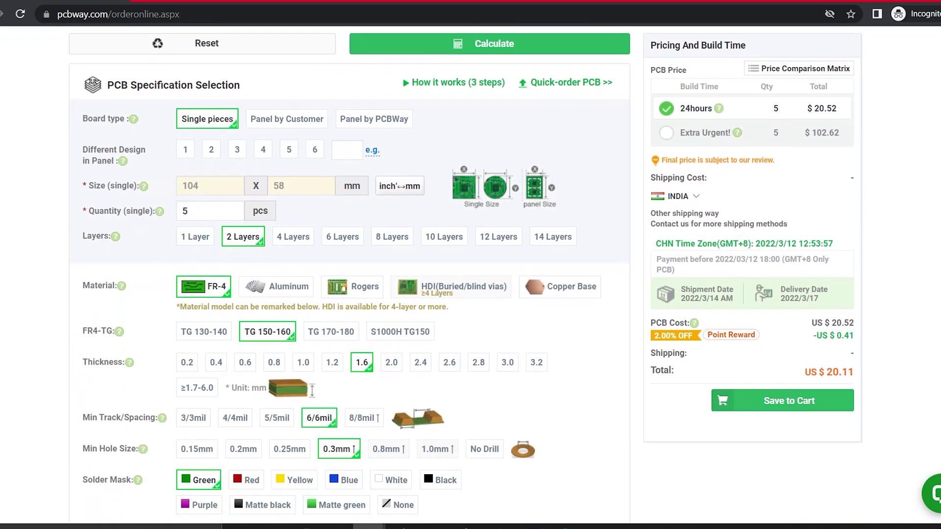
{"action": "scroll", "coordinate": [350, 274], "scroll_direction": "down", "scroll_amount": 6}
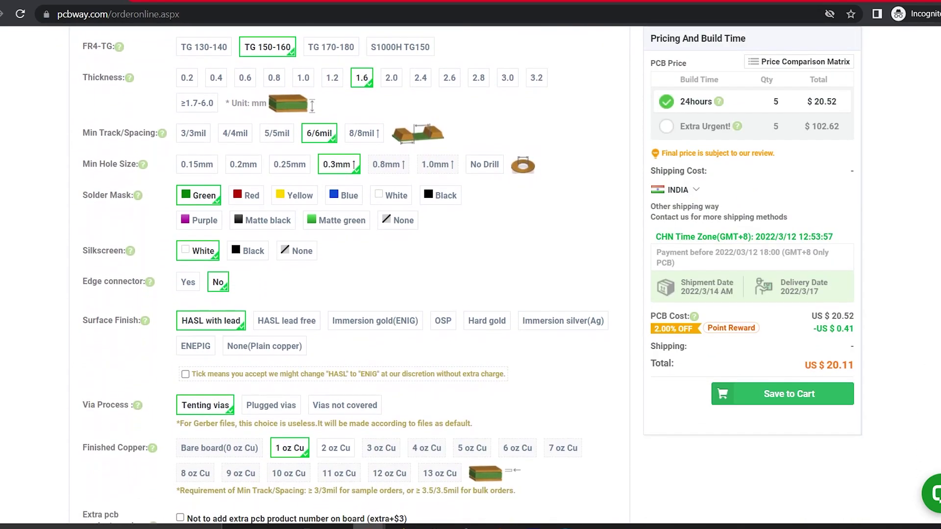
{"action": "scroll", "coordinate": [484, 196], "scroll_direction": "up", "scroll_amount": 12}
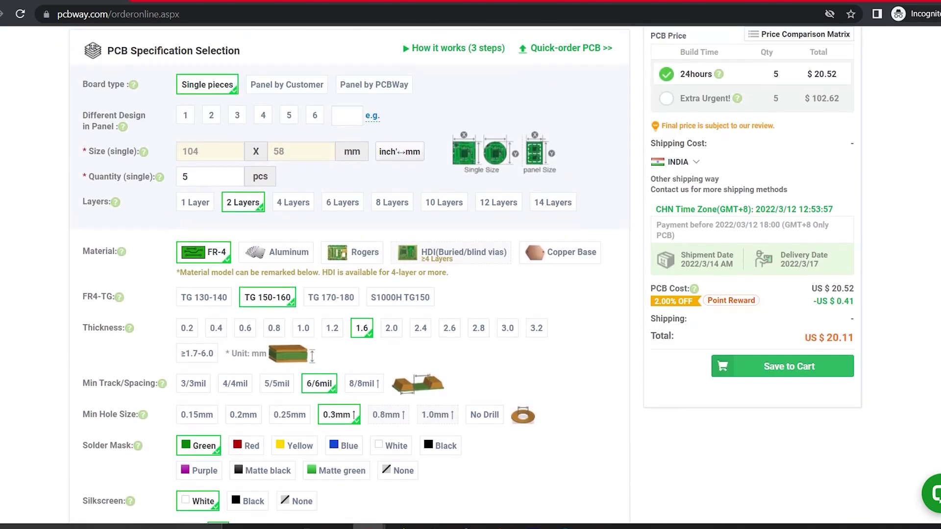
{"action": "scroll", "coordinate": [390, 323], "scroll_direction": "down", "scroll_amount": 7}
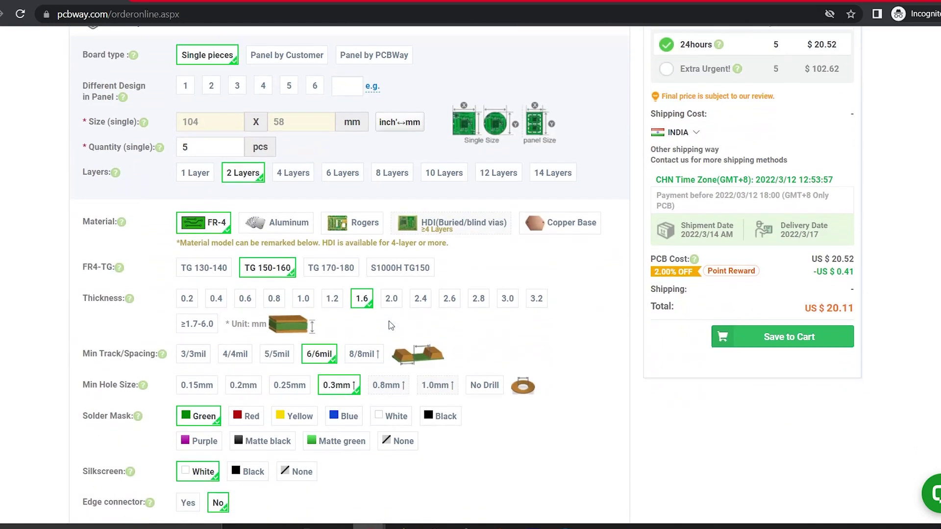
- Choose black solder mask with white silkscreen and save the board to the cart
{"action": "left_click", "coordinate": [443, 251]}
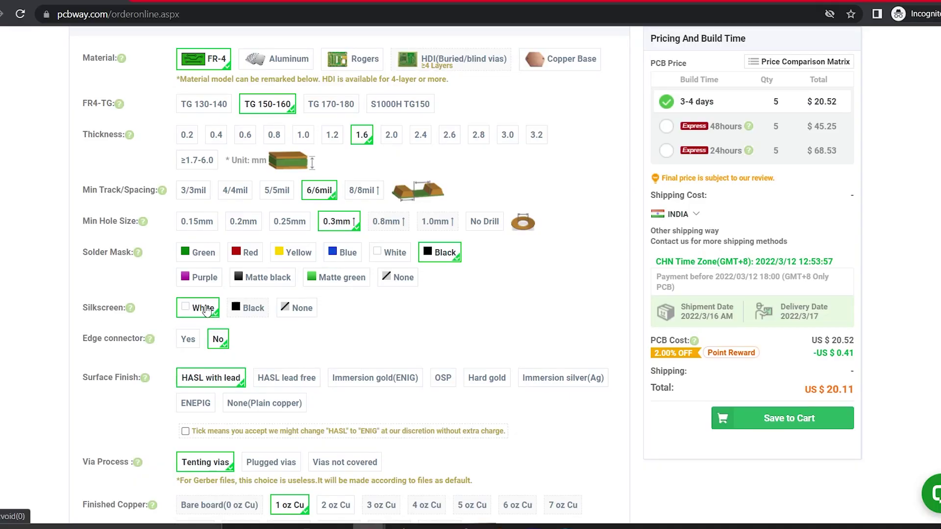
{"action": "left_click", "coordinate": [202, 309]}
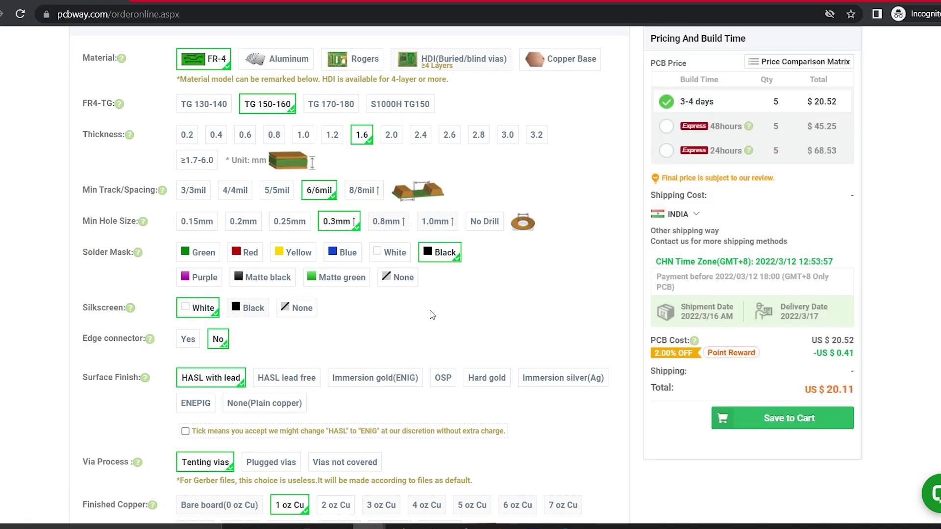
{"action": "scroll", "coordinate": [343, 343], "scroll_direction": "down", "scroll_amount": 4}
{"action": "scroll", "coordinate": [588, 393], "scroll_direction": "up", "scroll_amount": 2}
{"action": "left_click", "coordinate": [808, 420]}
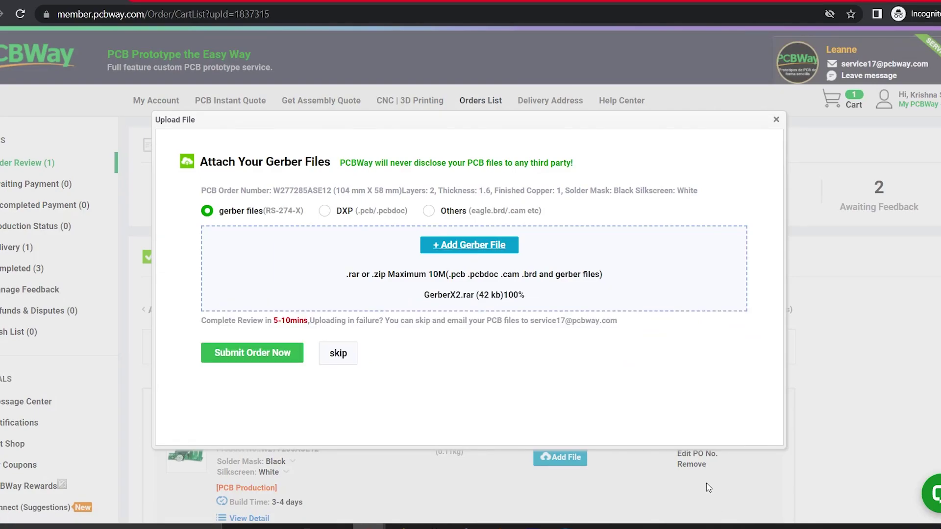
- Close the upload window with GerberX2.rar attached to return to the shopping cart
{"action": "left_click", "coordinate": [264, 356]}
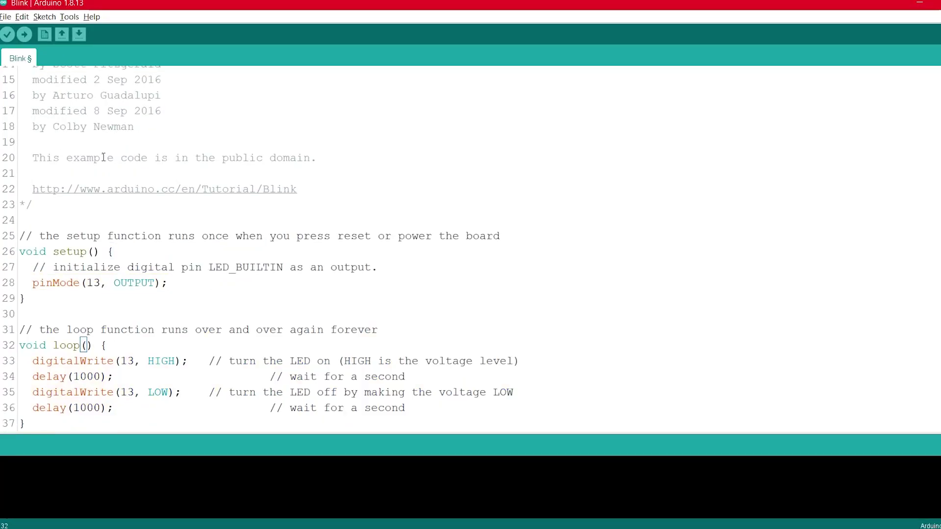
- Select Arduino Uno as the target board under Tools > Board > Arduino AVR Boards
{"action": "left_click", "coordinate": [69, 18]}
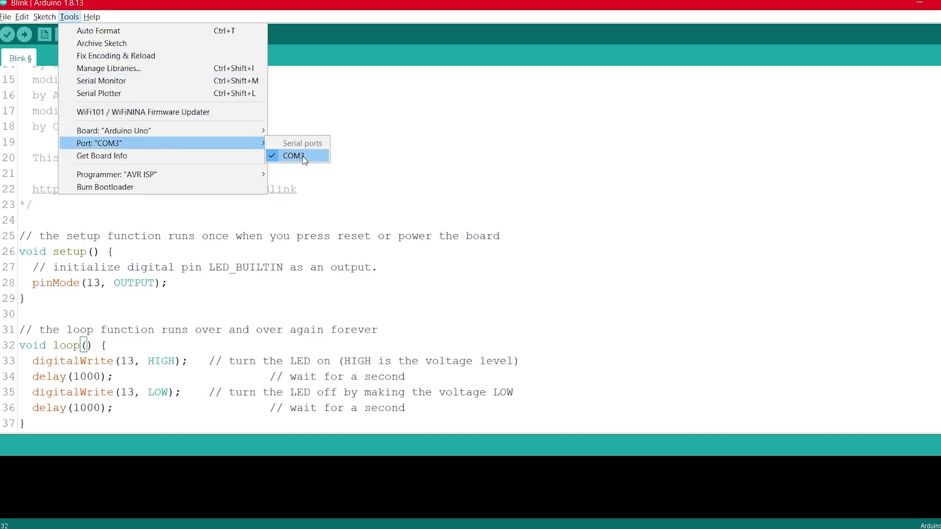
{"action": "mouse_move", "coordinate": [242, 131]}
{"action": "mouse_move", "coordinate": [367, 146]}
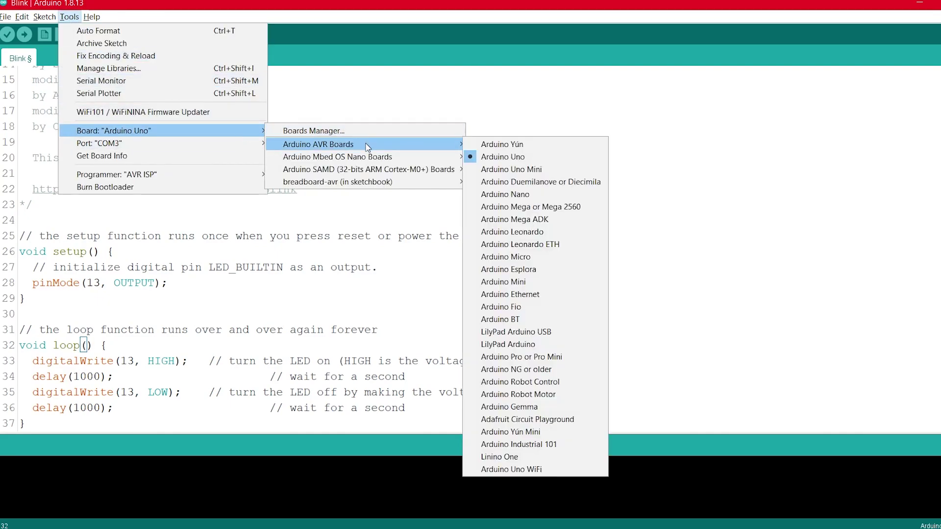
{"action": "left_click", "coordinate": [515, 158]}
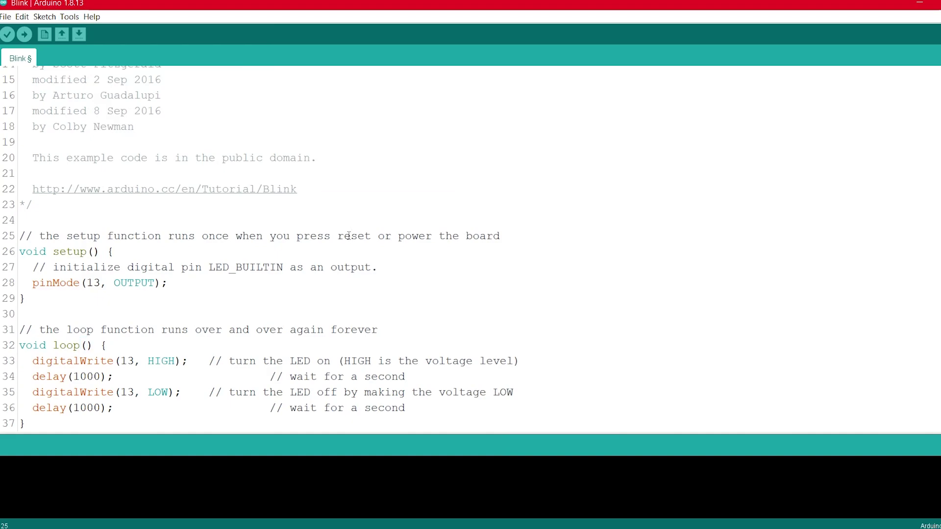